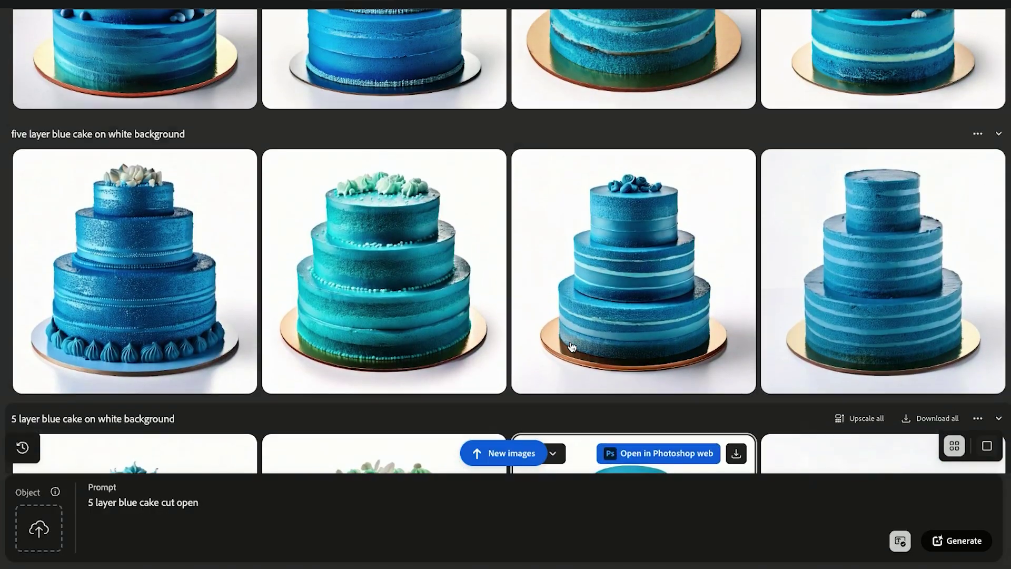
- Remove the white background from the cake photo in Photoshop
scroll(572, 346, up, 3)
scroll(572, 347, up, 4)
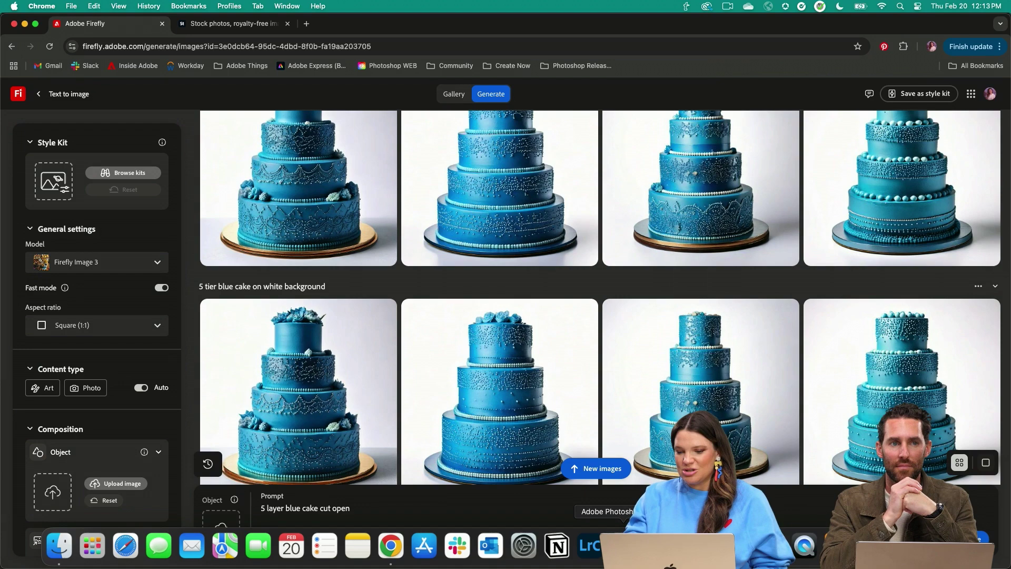
click(623, 547)
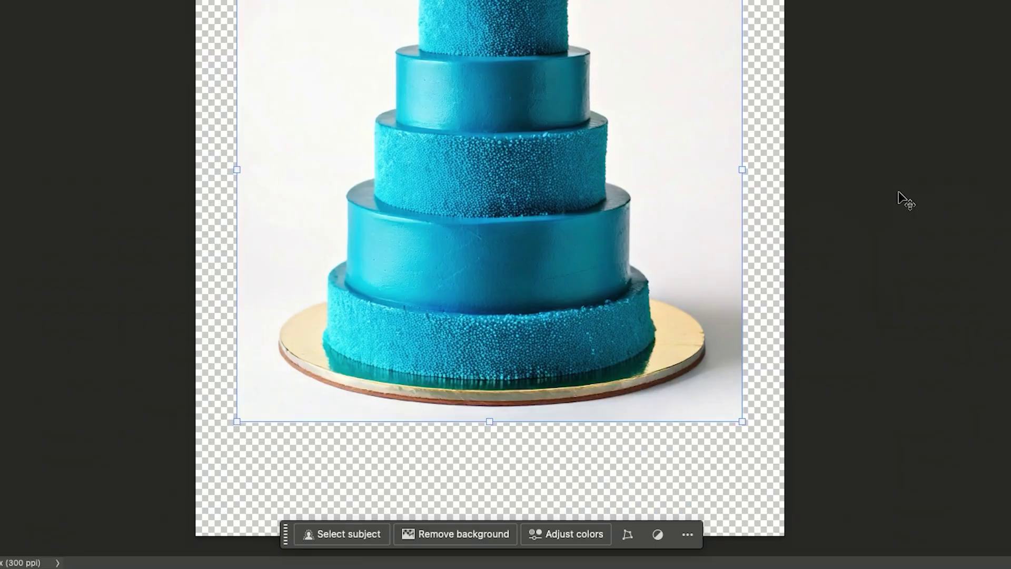
click(481, 535)
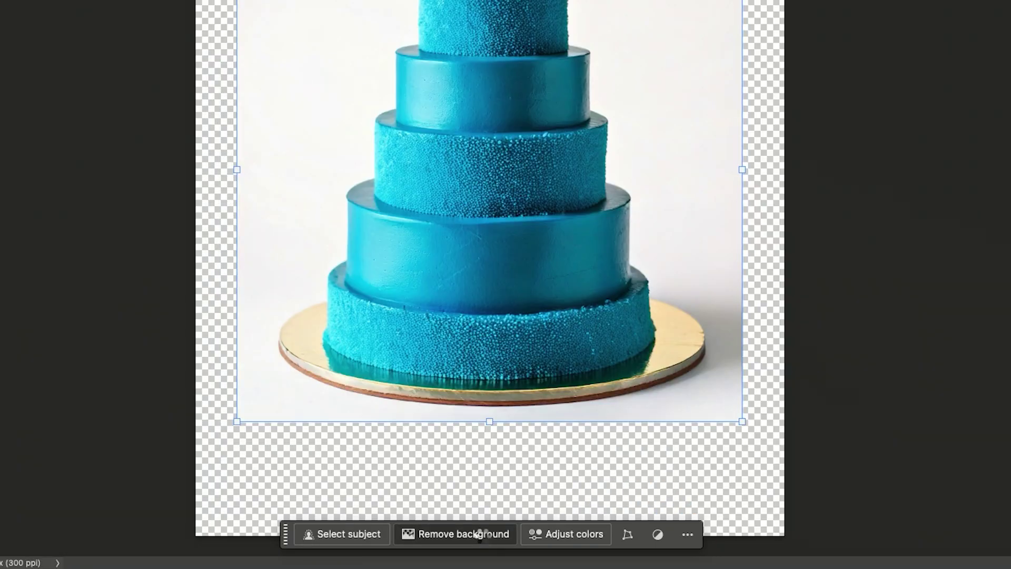
- Make the Gradient Fill 1 layer visible to show the blue radial gradient behind the cake
click(897, 448)
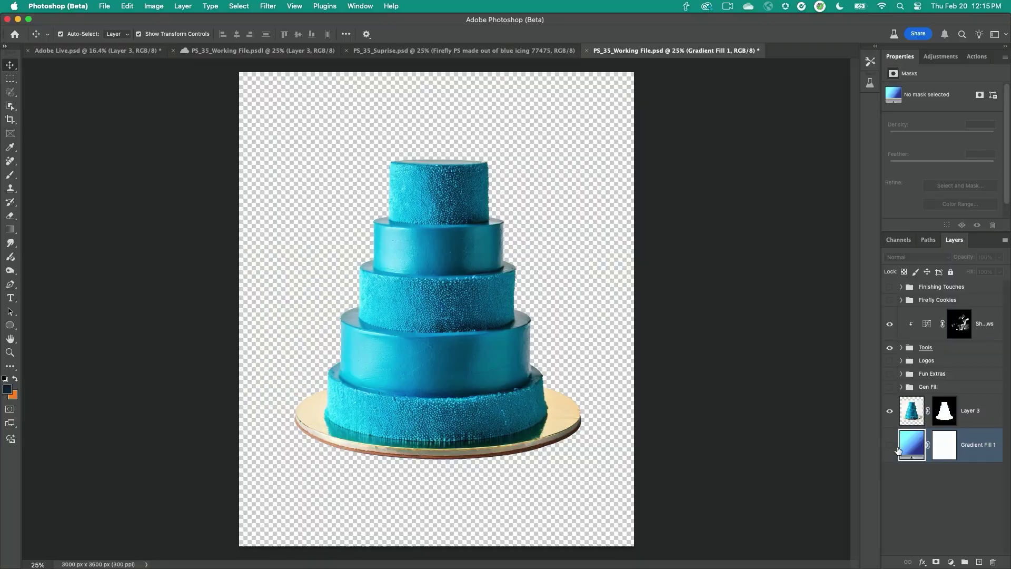
click(890, 447)
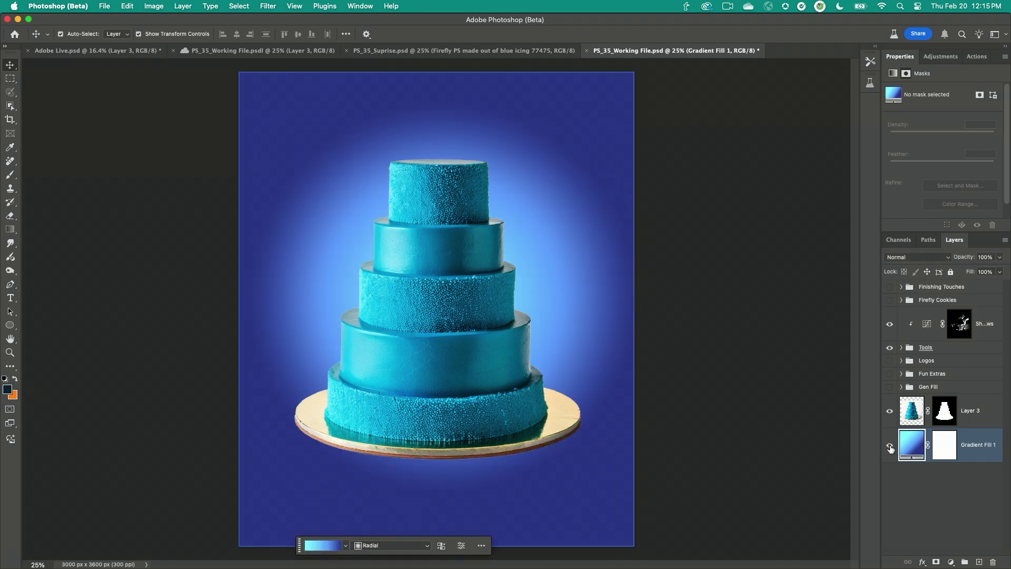
key(g)
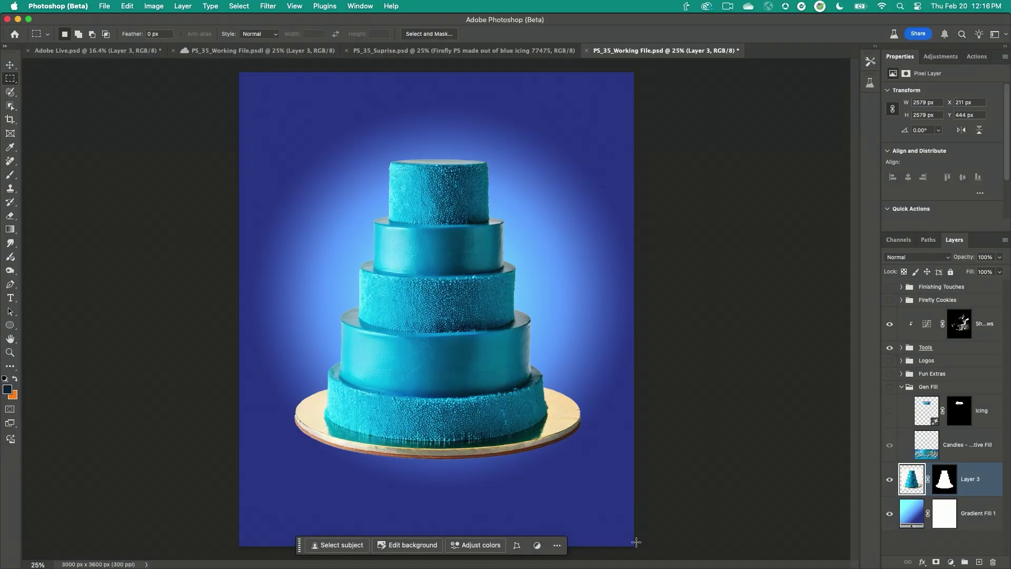
- Select the lower canvas below the cake and generative-fill it with 'table with candles'
drag(636, 542, 29, 386)
click(340, 539)
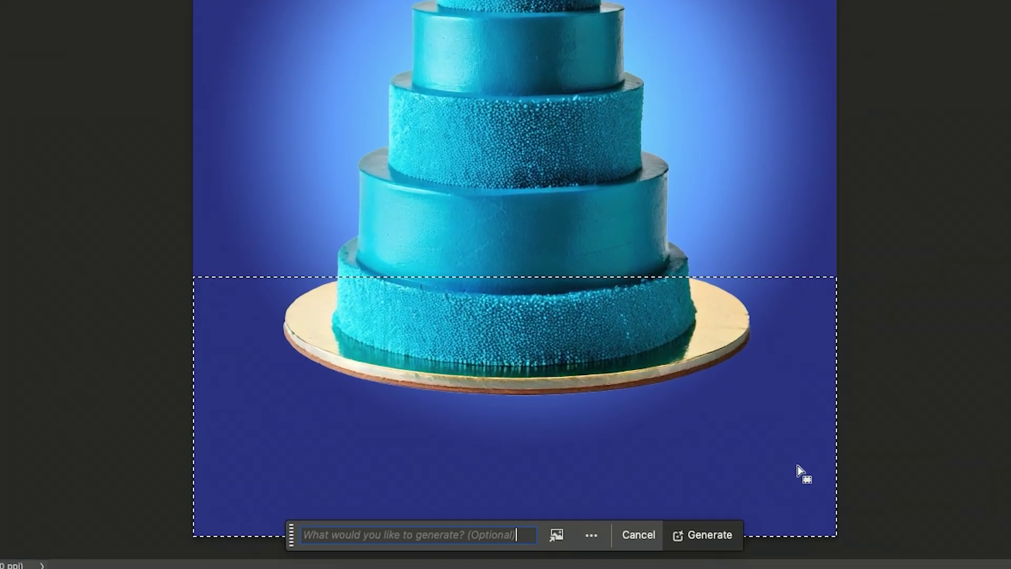
text(tab)
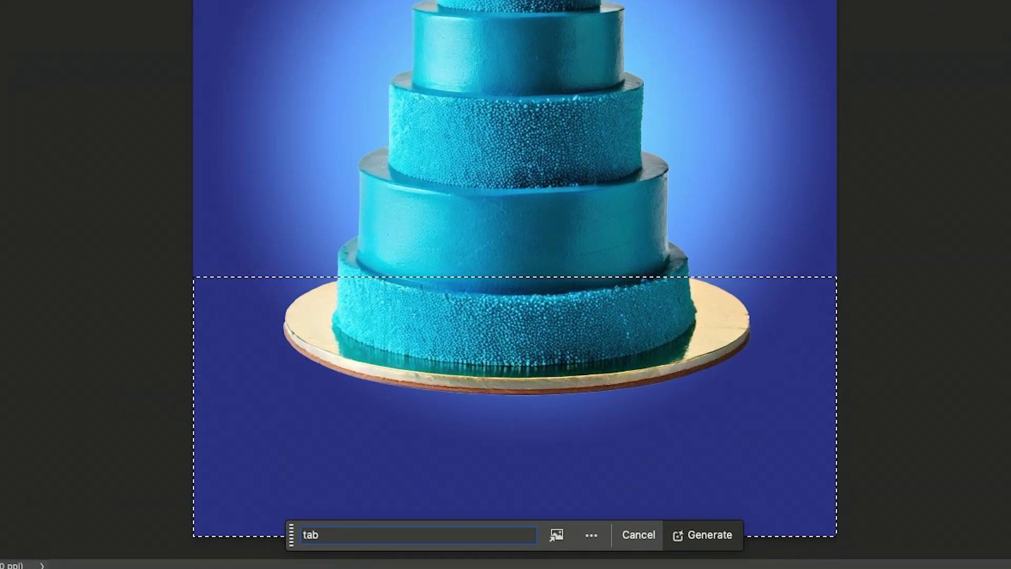
text(le with candles)
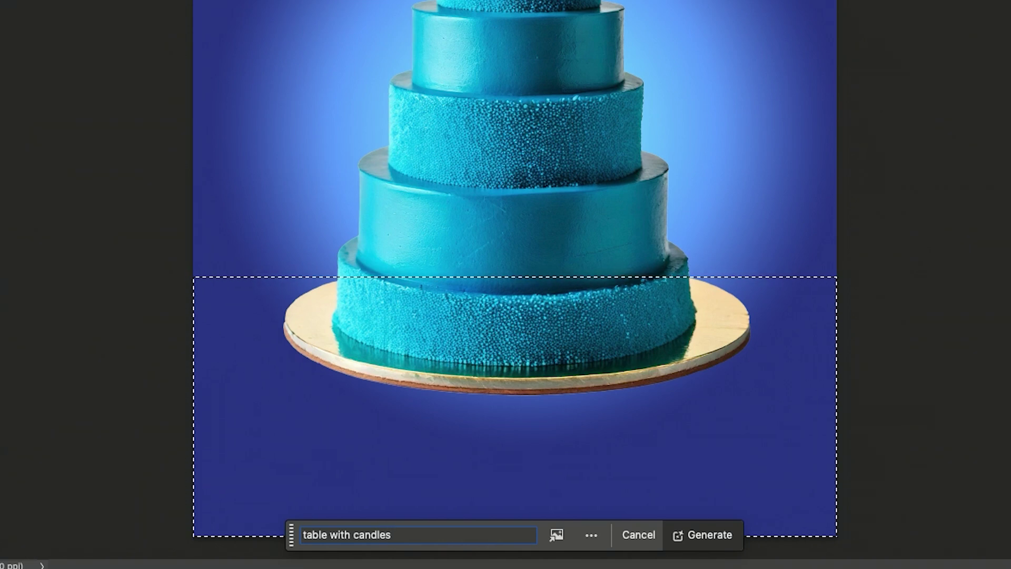
key(Return)
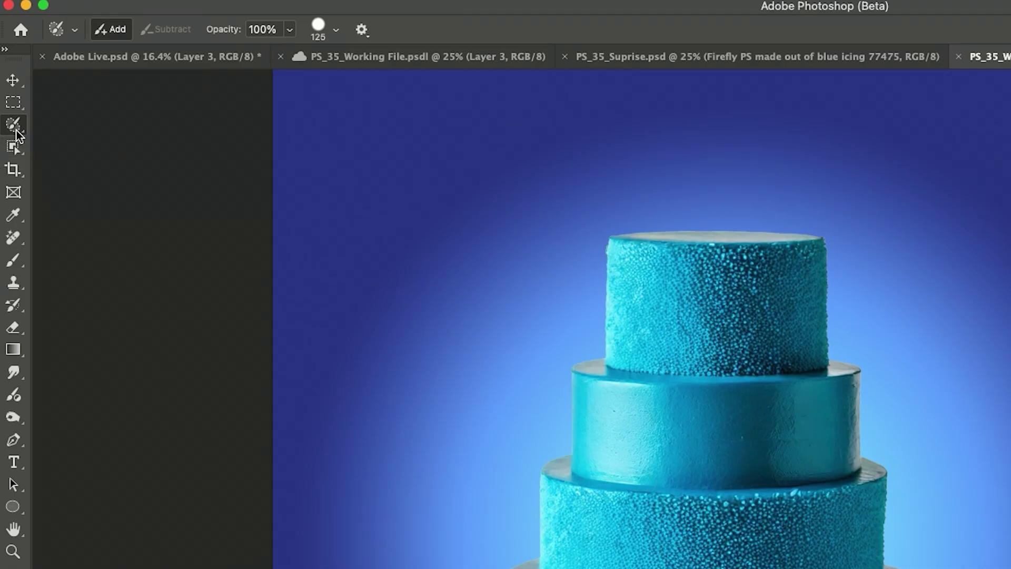
- Paint a selection over the top tier's rim and side with the Selection Brush Tool
click(16, 133)
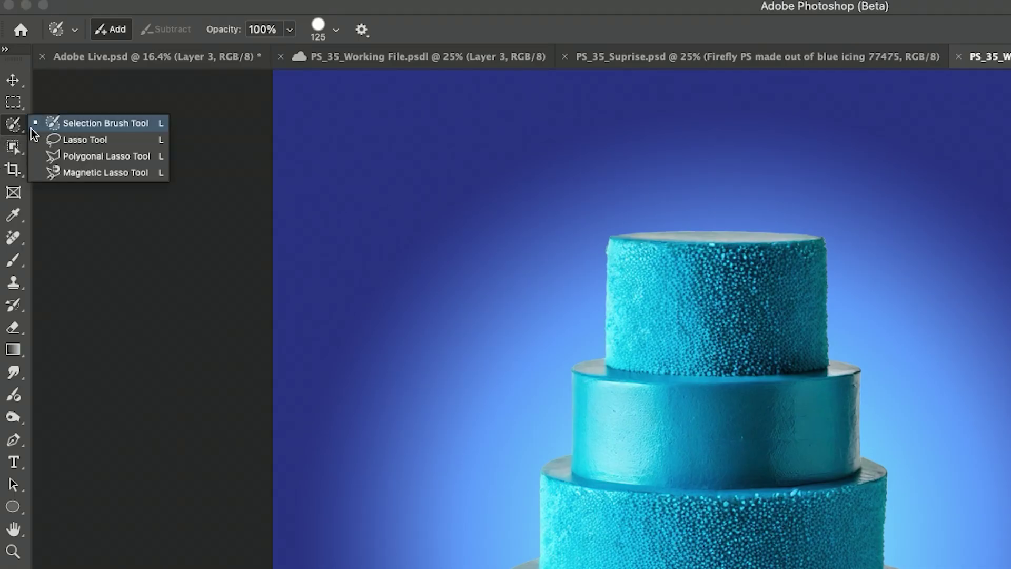
click(68, 126)
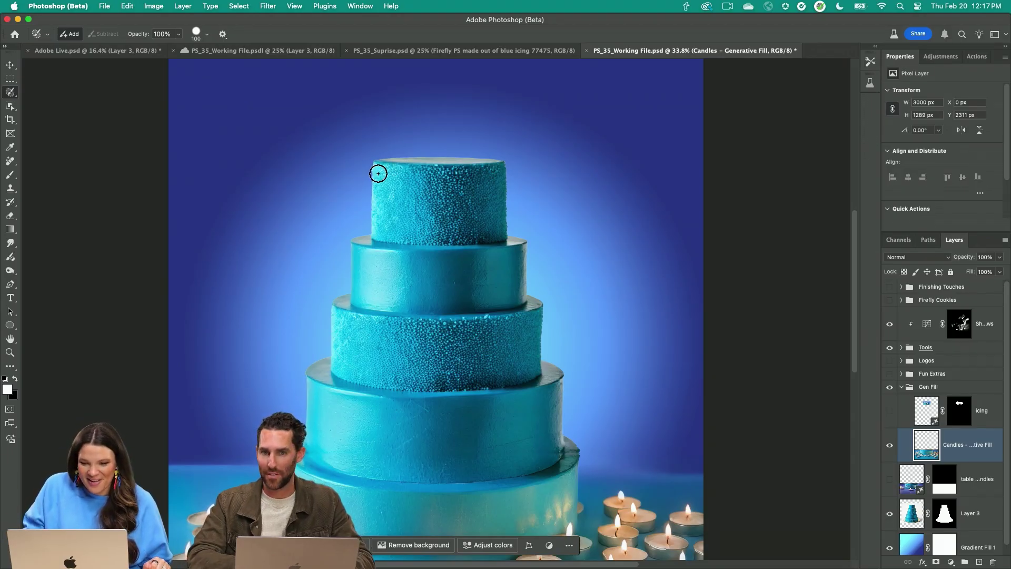
mouse_move(379, 173)
mouse_down()
mouse_move(406, 155)
mouse_move(501, 162)
mouse_move(500, 172)
mouse_up()
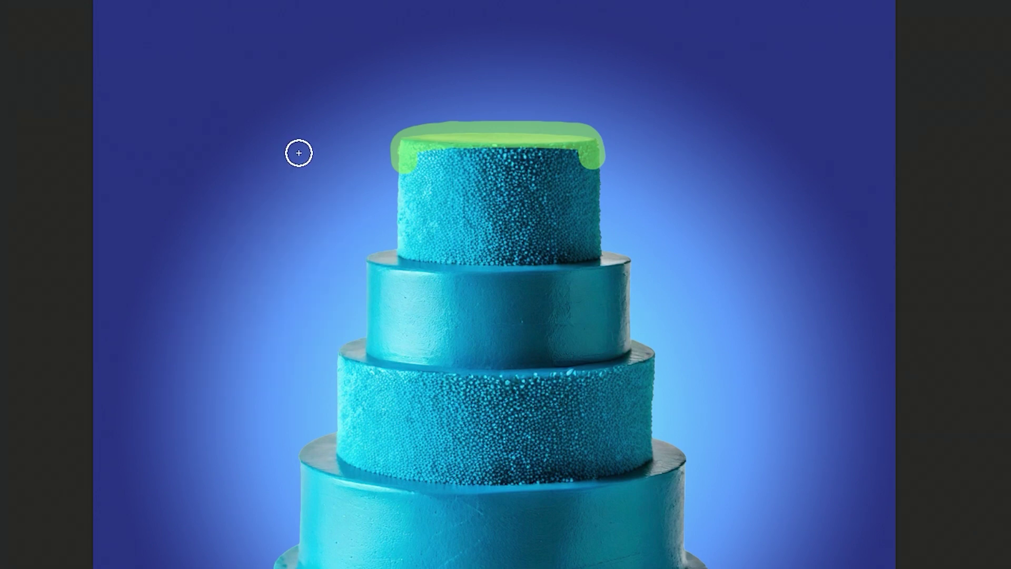
key(ctrl+z)
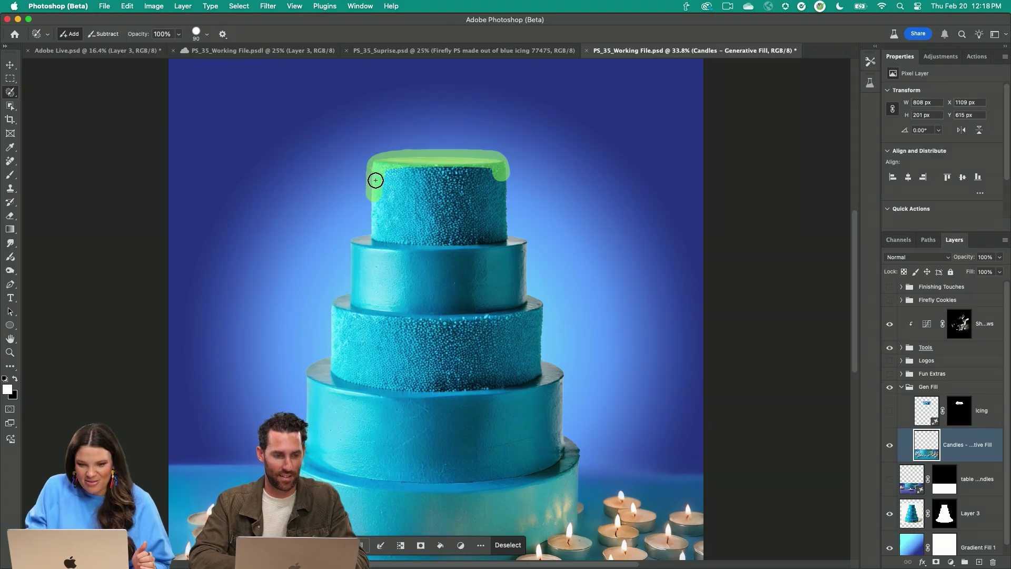
mouse_move(402, 154)
mouse_down()
mouse_move(402, 196)
mouse_move(406, 174)
mouse_move(423, 166)
mouse_move(435, 196)
mouse_move(436, 176)
mouse_move(454, 164)
mouse_move(467, 192)
mouse_up()
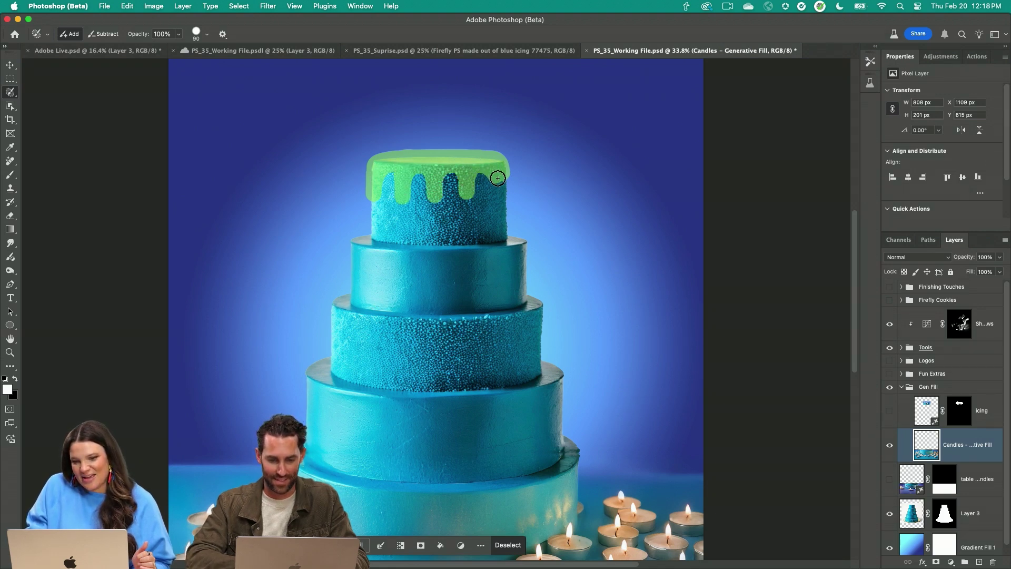
- Generative-fill the selection with white icing and keep the second variation
click(331, 545)
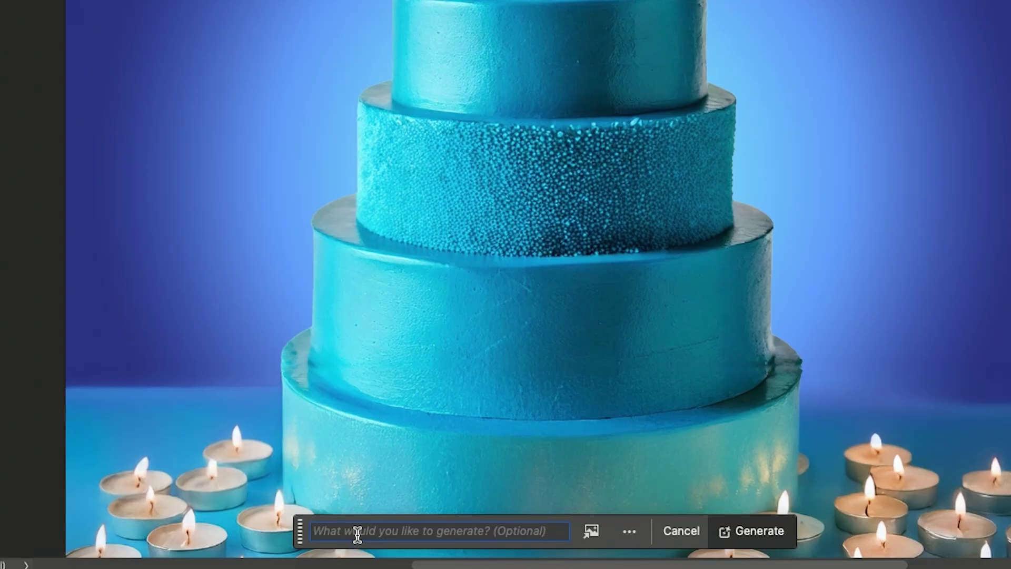
text(white icing)
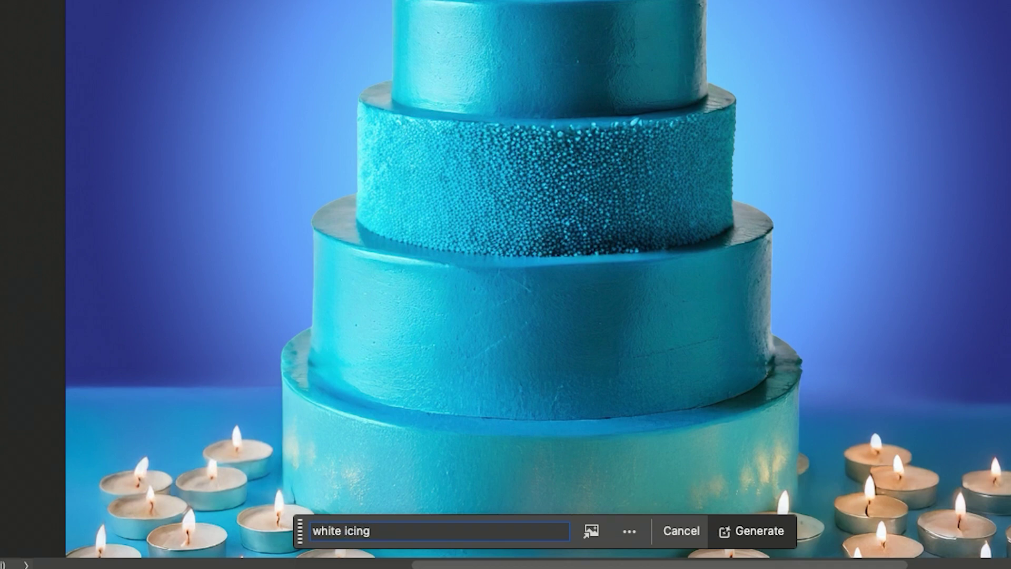
key(Return)
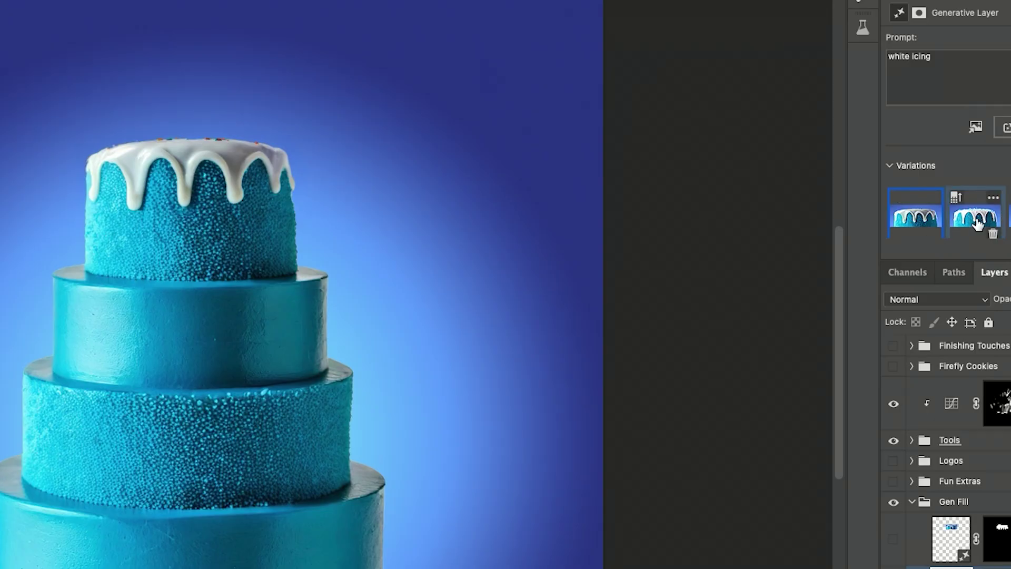
click(981, 223)
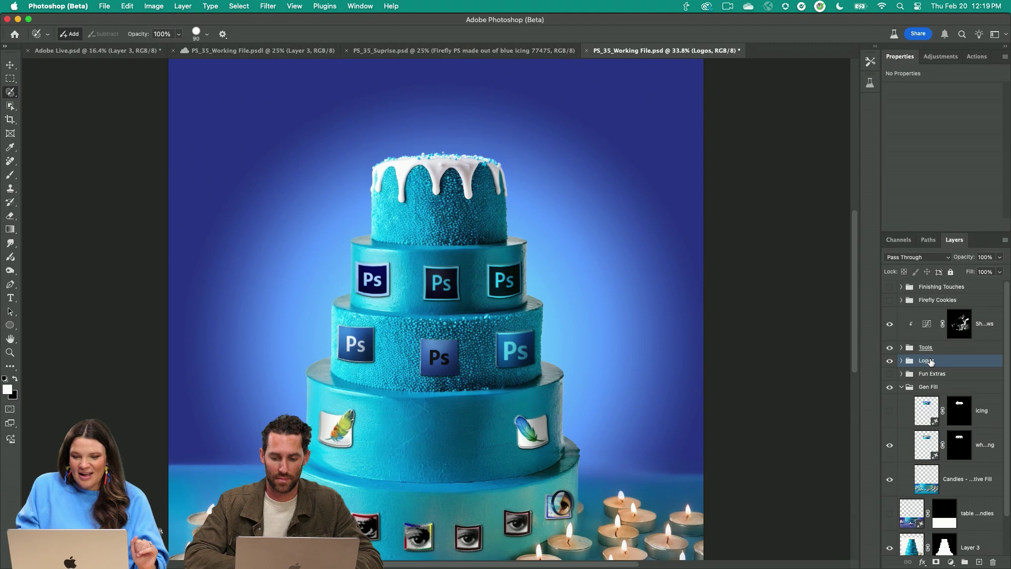
- Expand the Logos group, preview the darkening adjustment, then open Layer 25's Bevel & Emboss settings
click(901, 361)
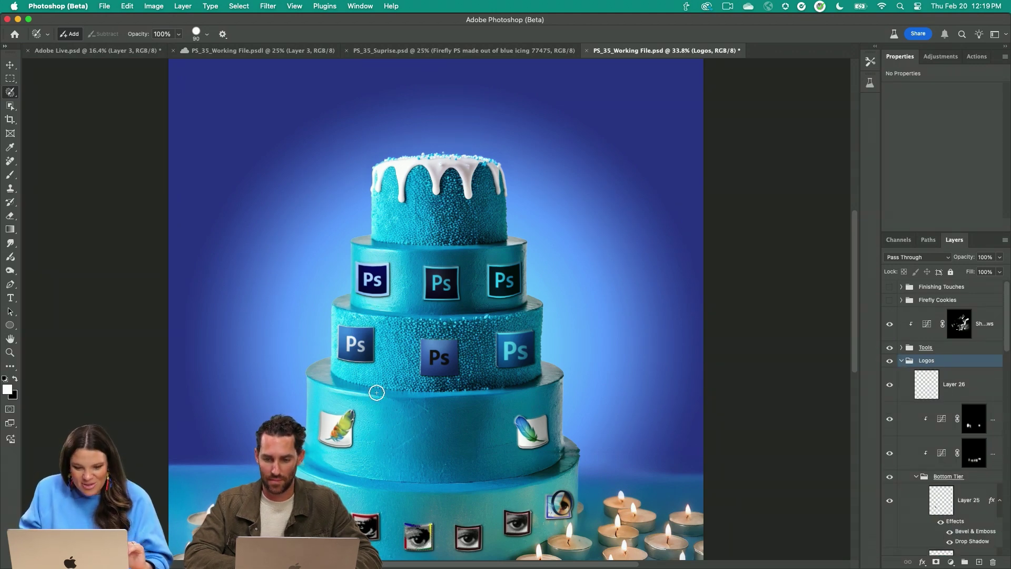
scroll(375, 388, down, 3)
scroll(374, 388, up, 2)
scroll(926, 422, down, 3)
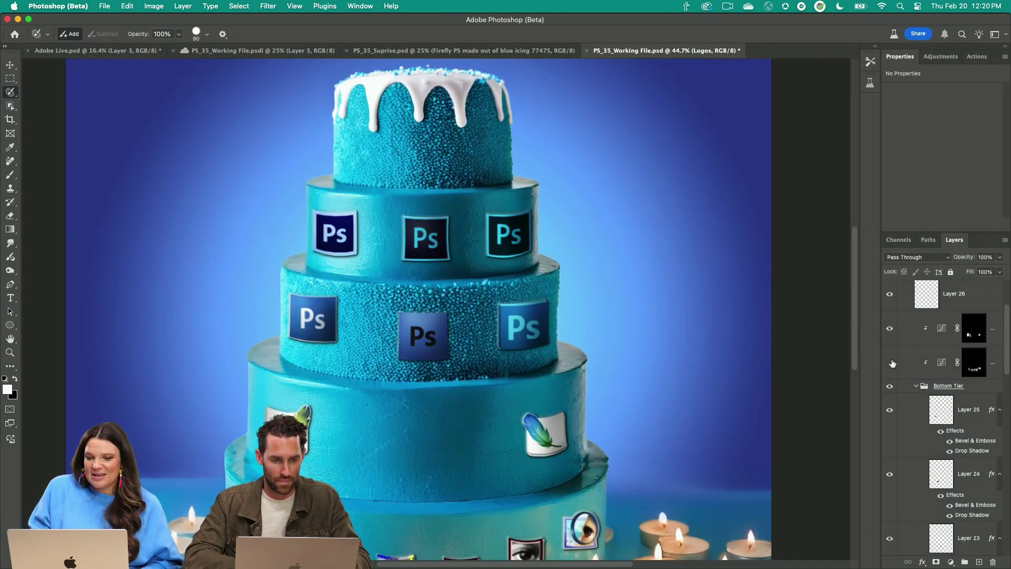
scroll(581, 400, down, 3)
scroll(581, 400, down, 1)
scroll(581, 400, right, 1)
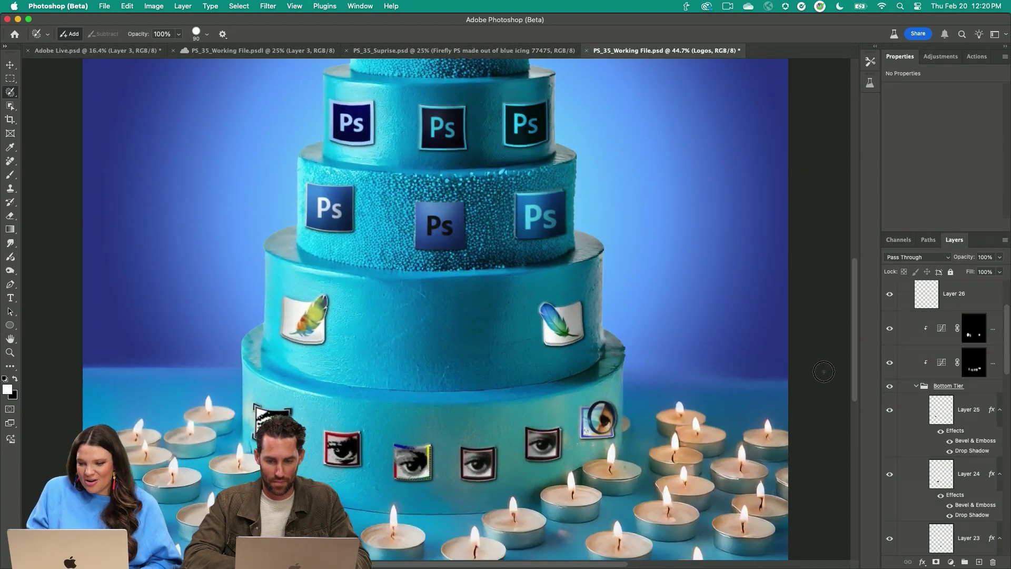
click(889, 327)
click(889, 327)
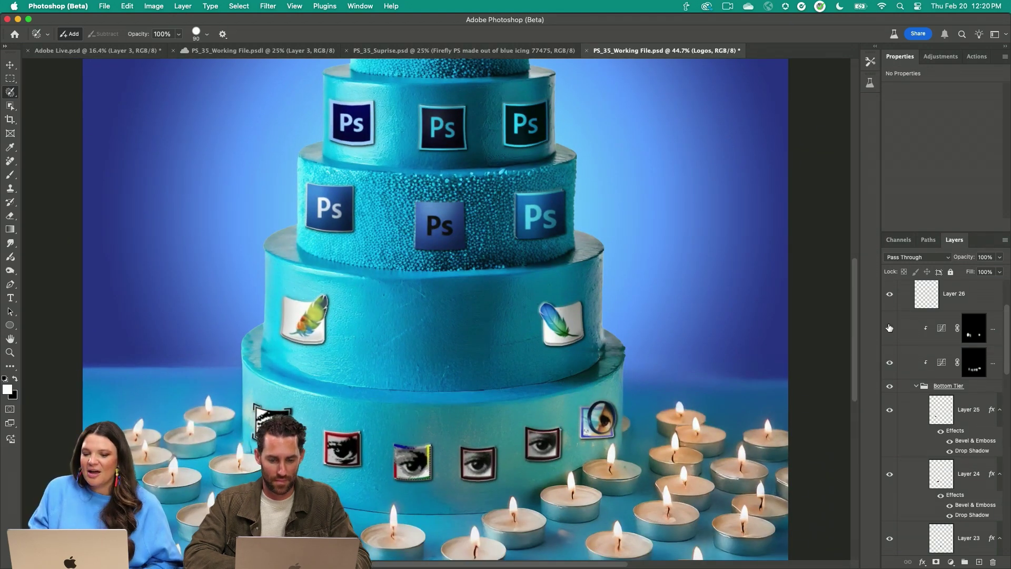
double_click(974, 442)
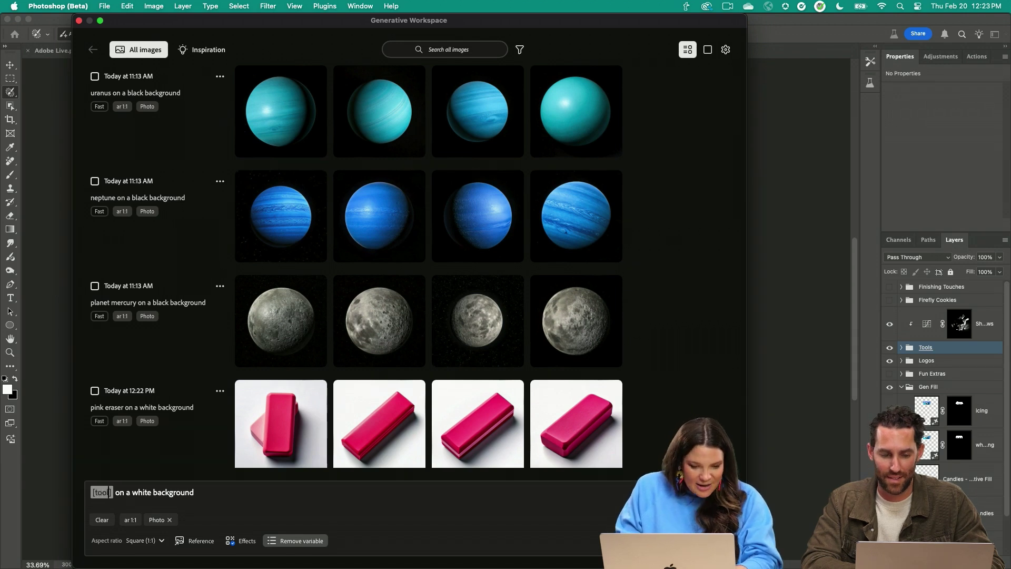
- Paste the tool list into the prompt variable, generate, and pick the second and third pen images
text([pink eraser, rope, magnifying glass, pen, paint brush, eye dropper, paint bucket, bandaid, magic wand, stamp])
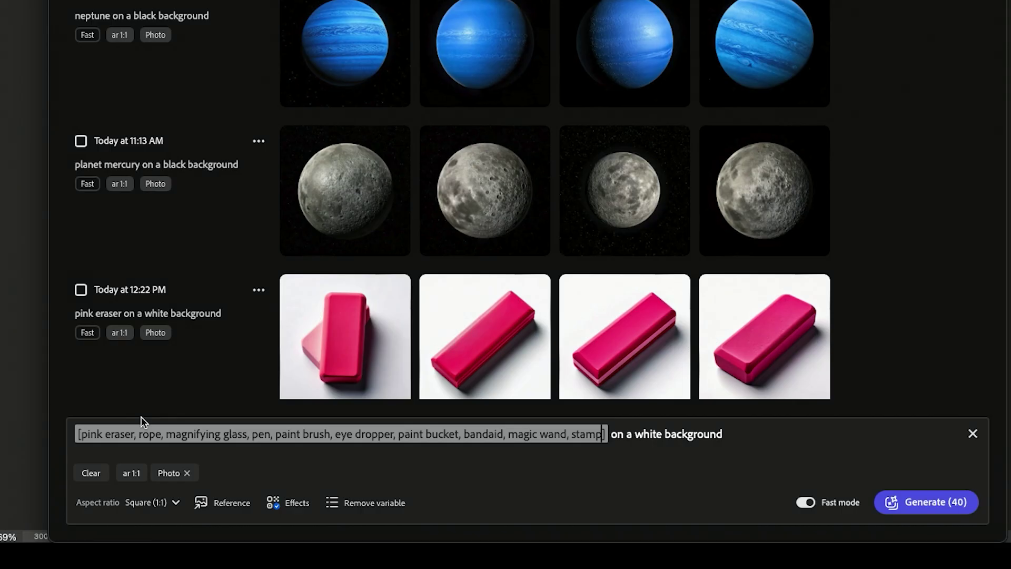
click(929, 503)
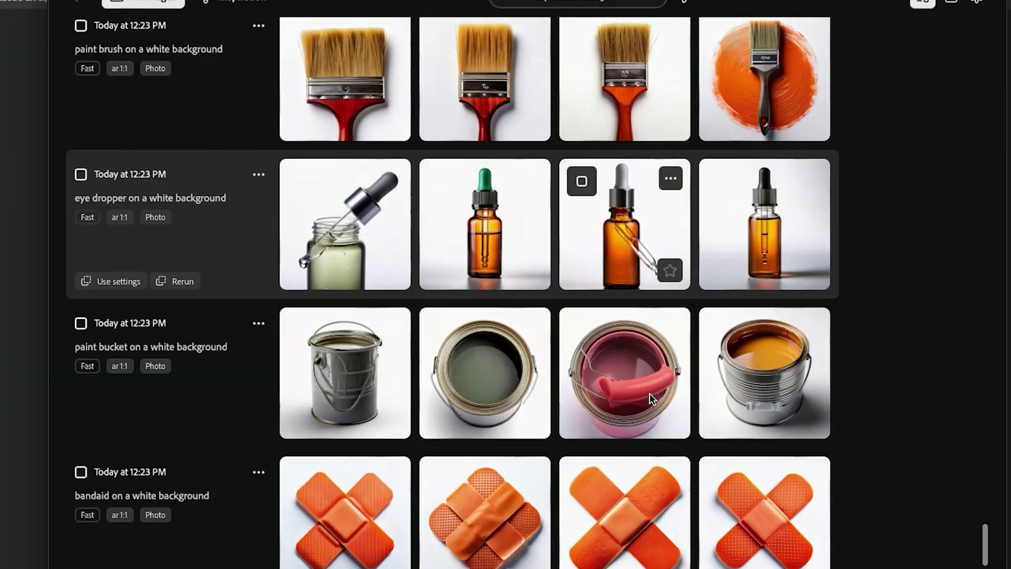
scroll(495, 329, down, 5)
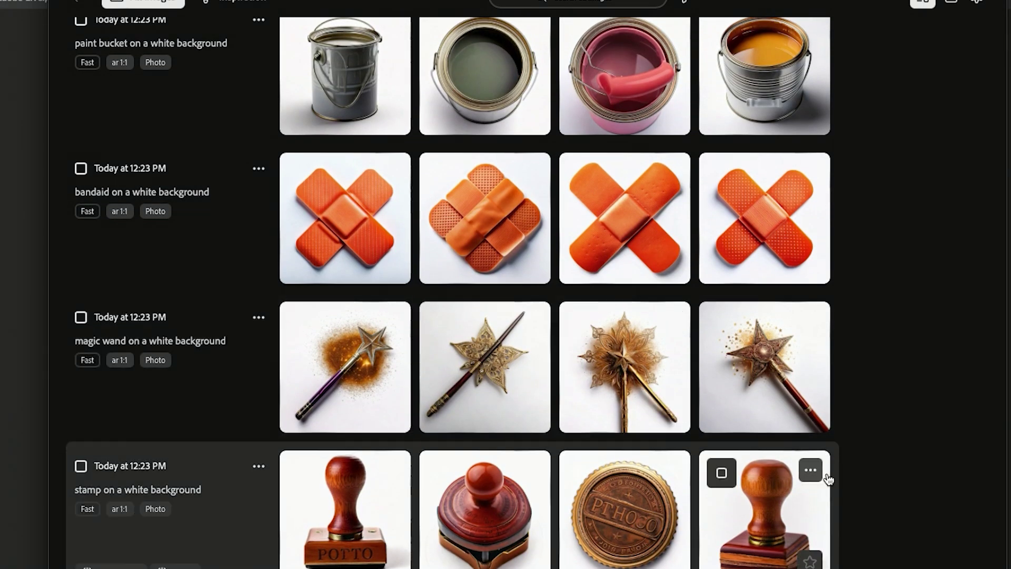
scroll(775, 500, up, 7)
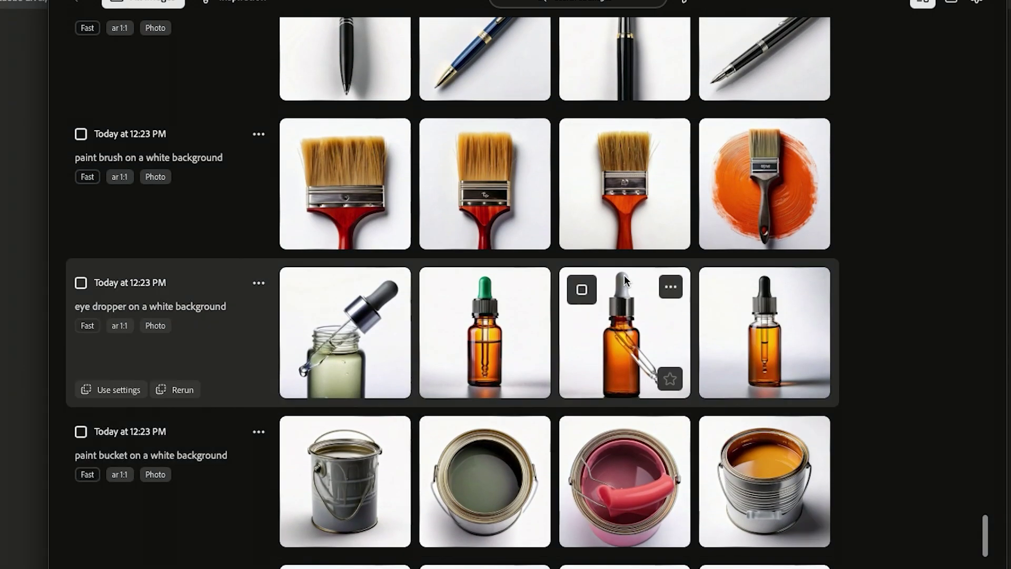
scroll(624, 277, up, 3)
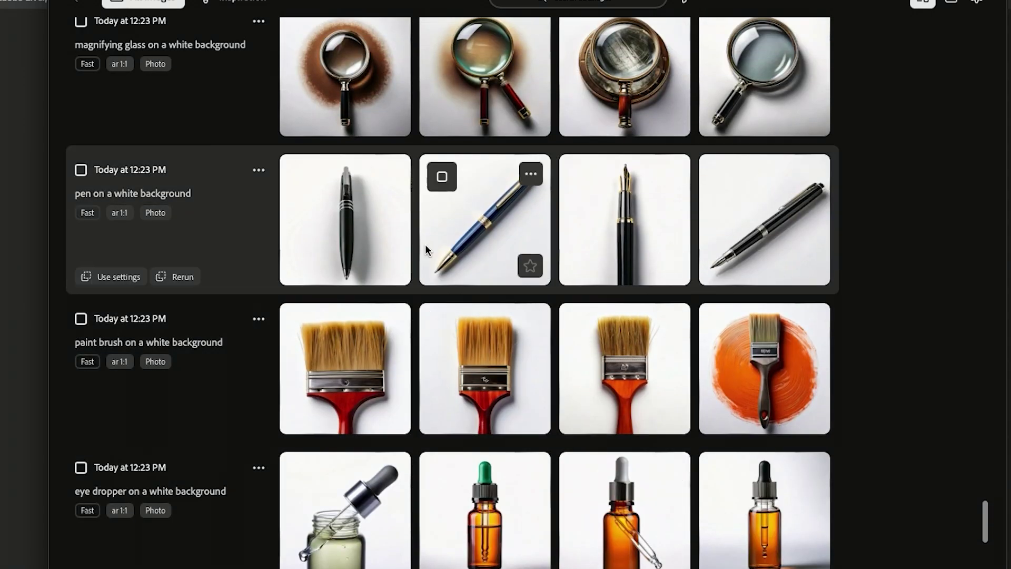
click(442, 176)
click(580, 177)
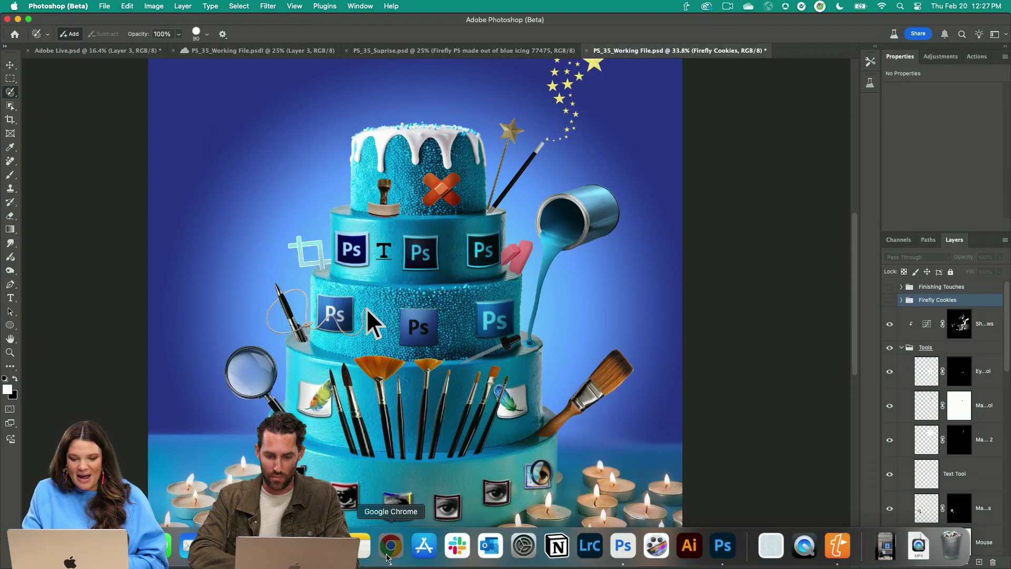
- Open the Adobe Firefly tab in Chrome and scroll up to the 'PS made out of blue cake and icing' generations
click(390, 548)
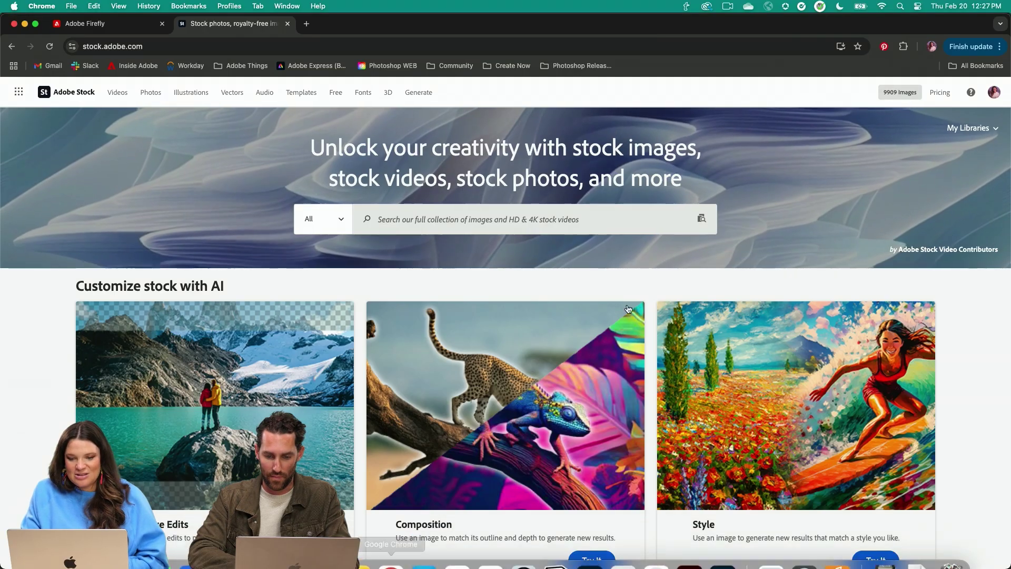
click(106, 24)
scroll(537, 301, up, 12)
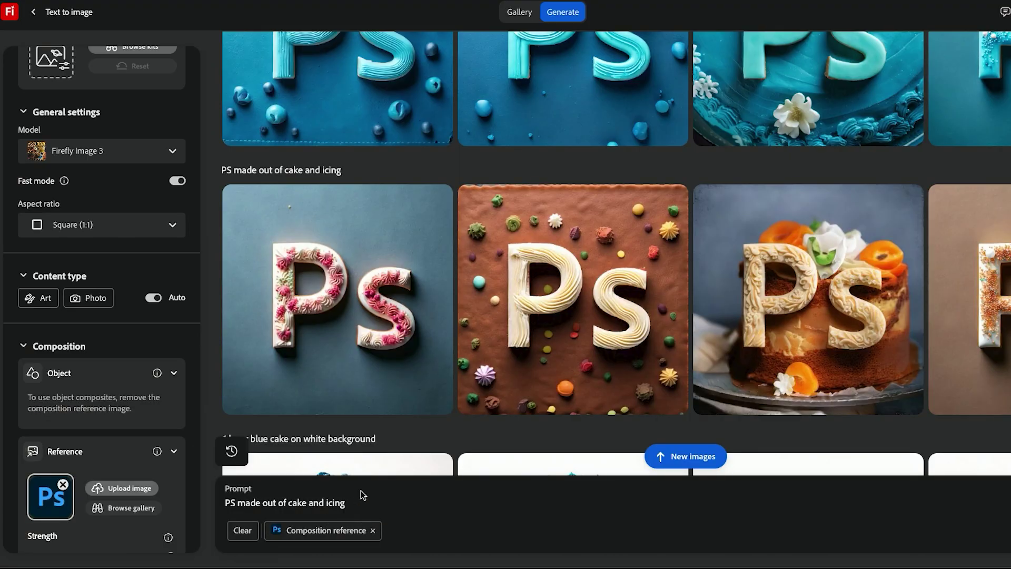
scroll(599, 225, up, 3)
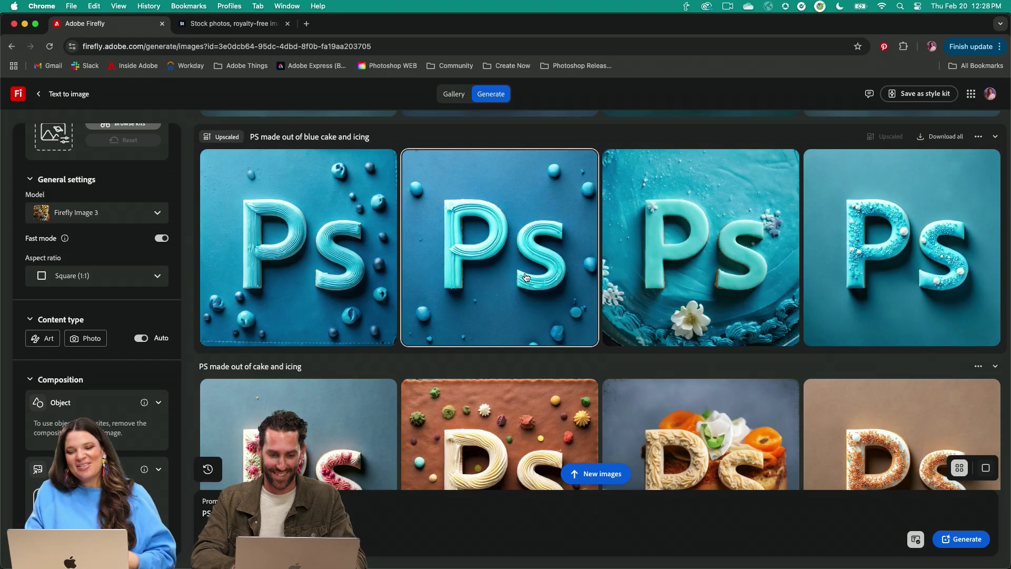
scroll(600, 226, up, 5)
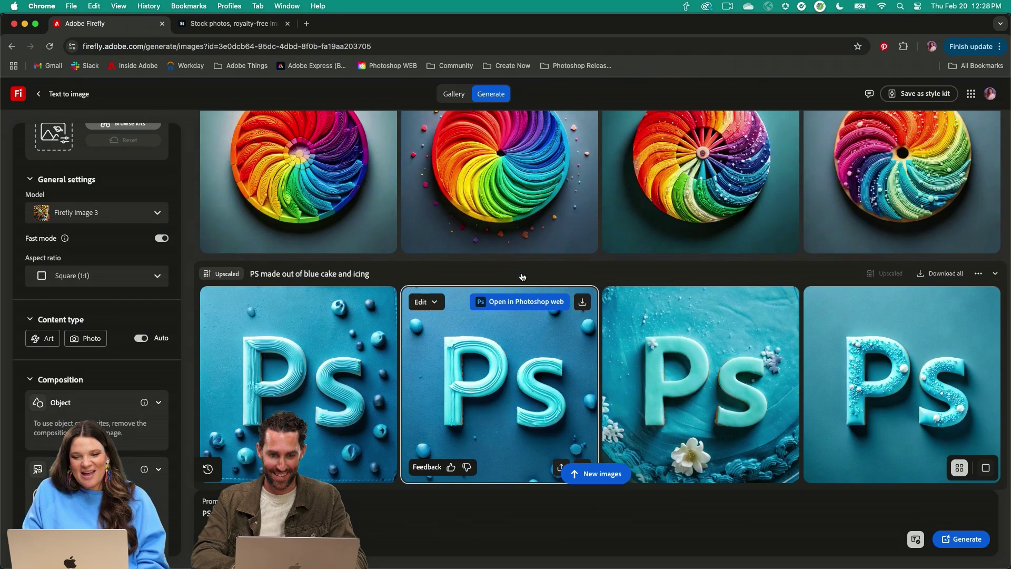
scroll(522, 277, up, 4)
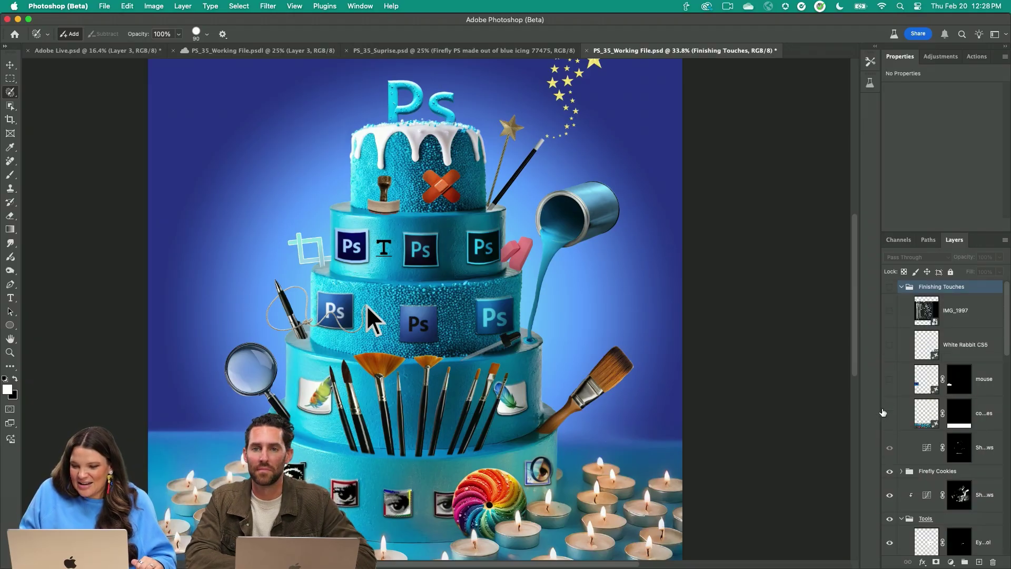
- Fit the canvas and show the red mouse, White Rabbit CS5 and IMG_1997 codenames layers
key(super+0)
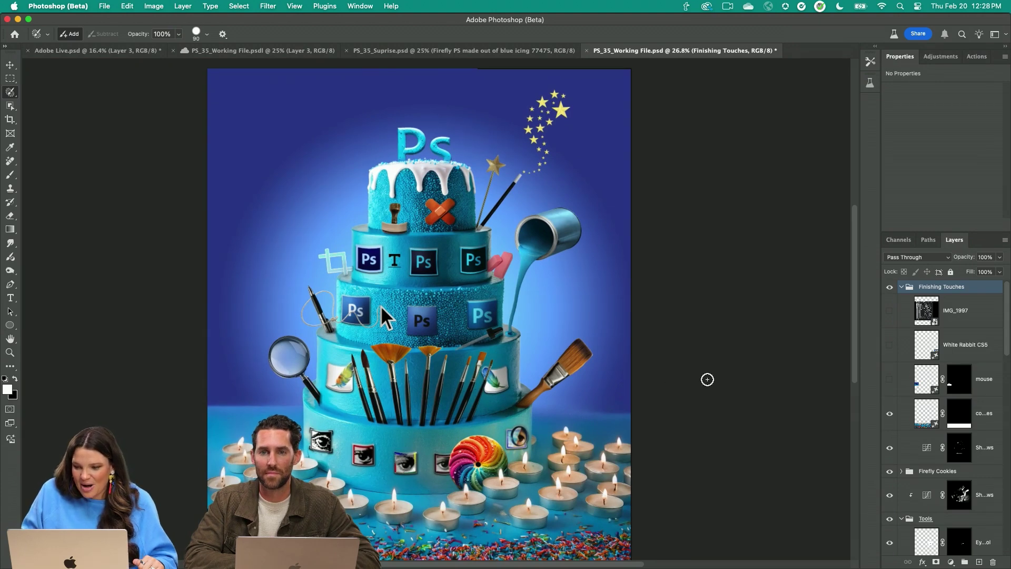
click(889, 379)
click(895, 345)
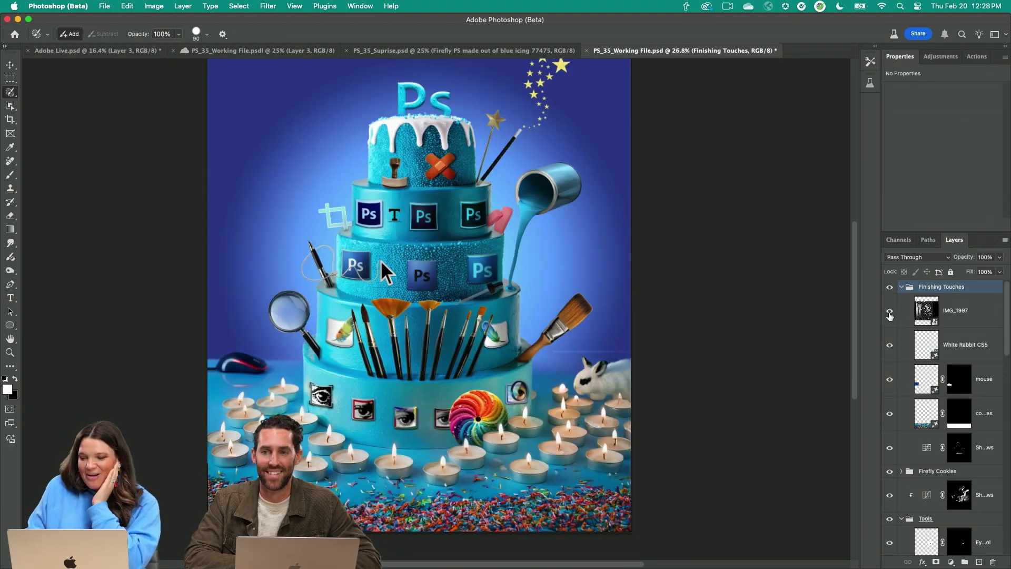
click(889, 312)
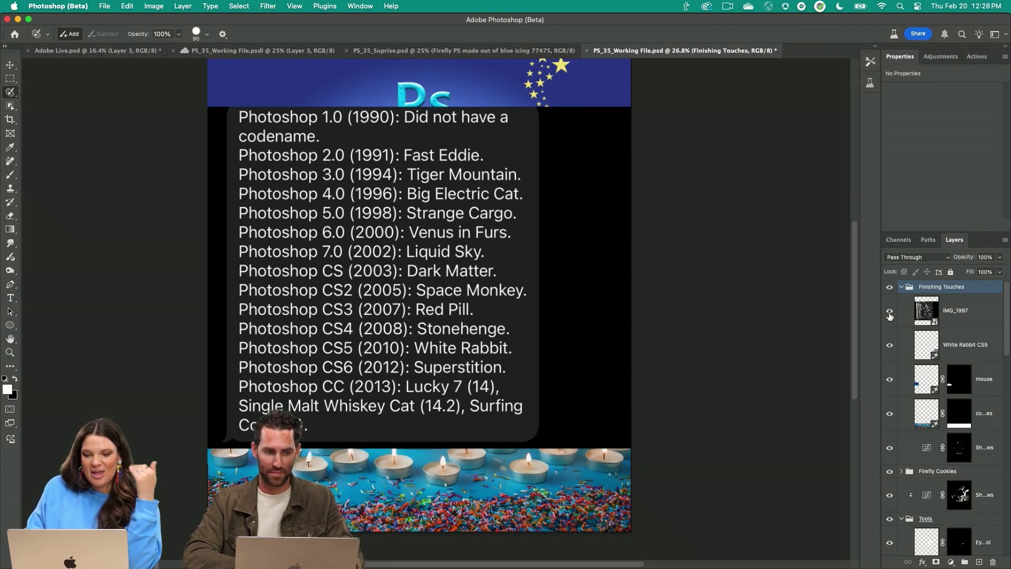
- Hide the IMG_1997 codenames screenshot, then turn on and select the Fun Extras group
click(890, 312)
scroll(941, 365, down, 10)
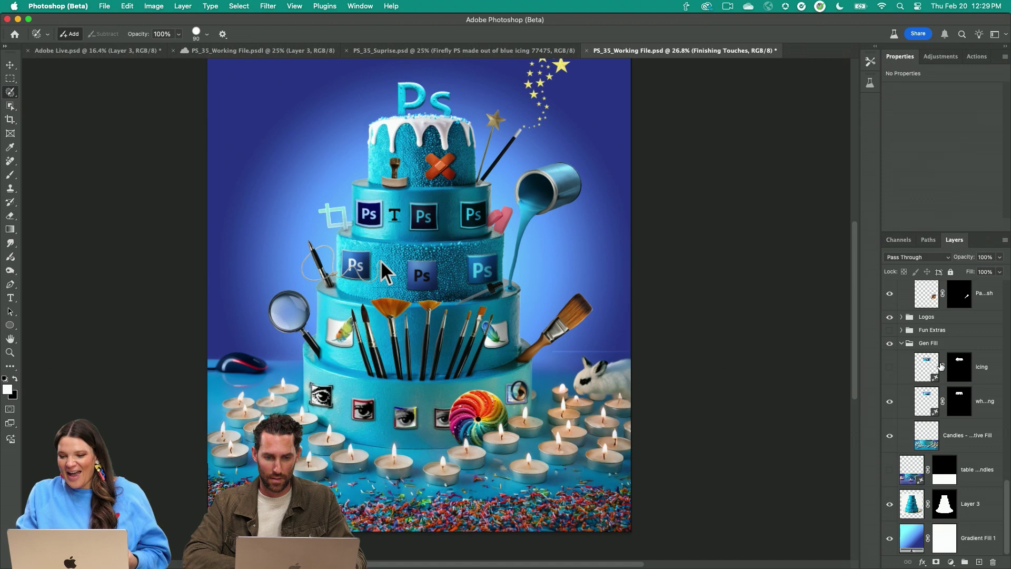
scroll(930, 461, up, 4)
click(889, 420)
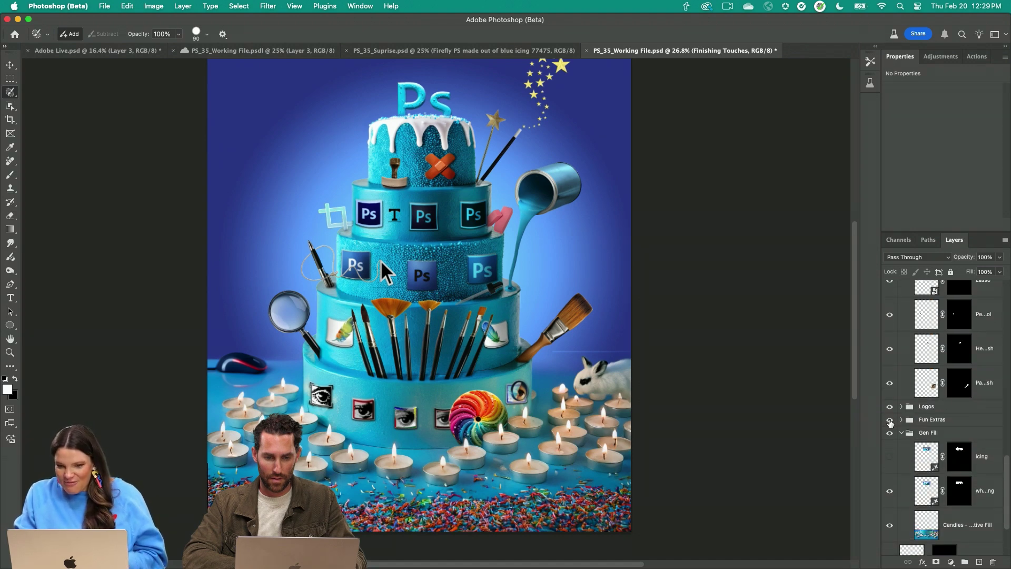
click(925, 426)
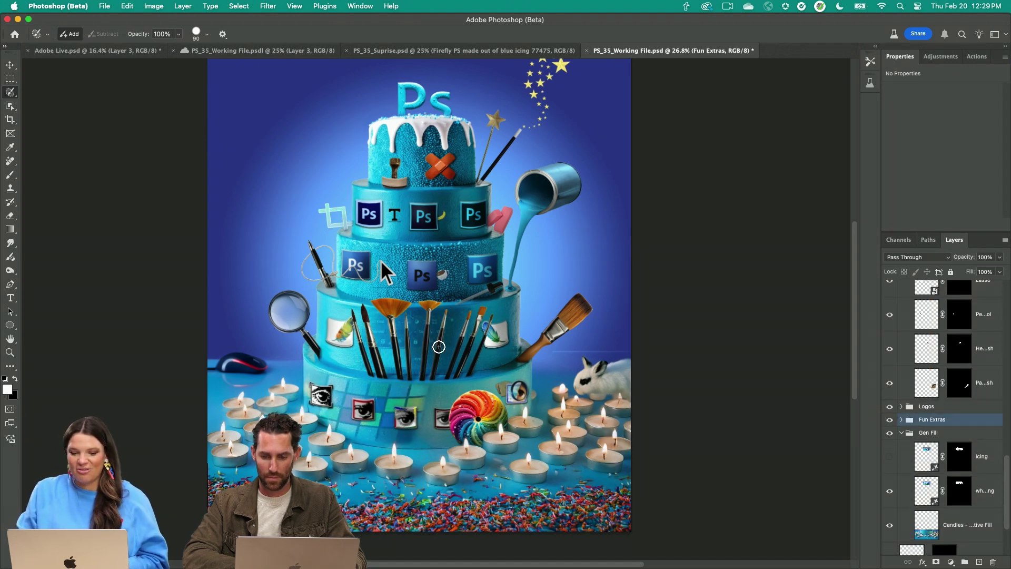
scroll(439, 346, up, 5)
scroll(438, 347, up, 1)
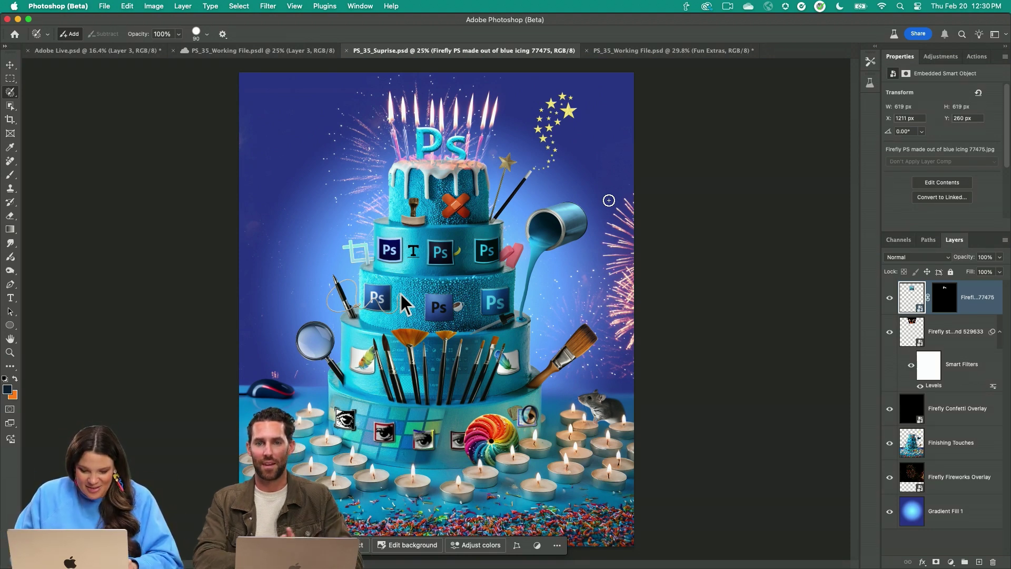
- Open the Timeline, fit the artwork in view, and play the confetti and fireworks animation
key(super+shift+t)
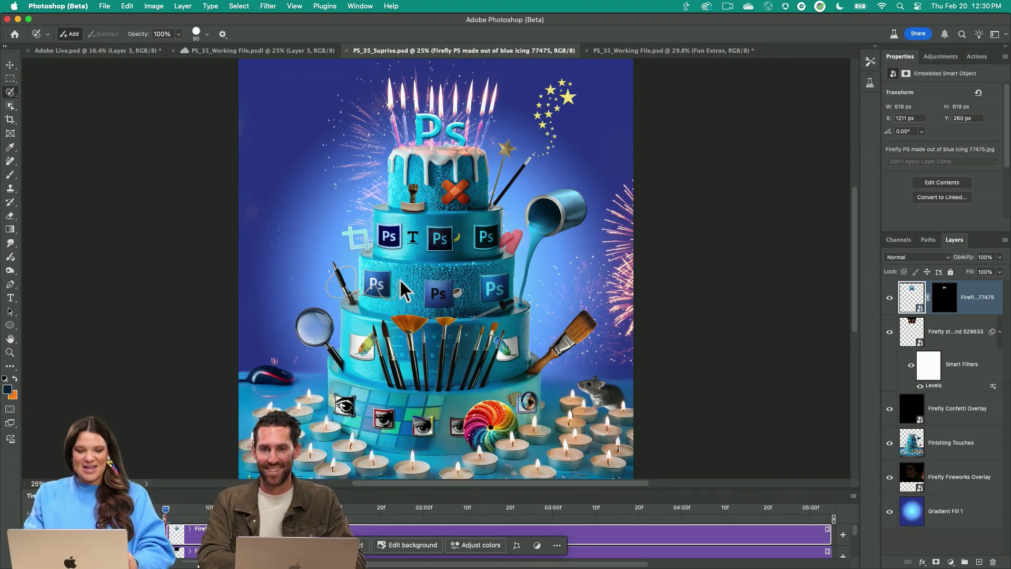
key(super+0)
key(space)
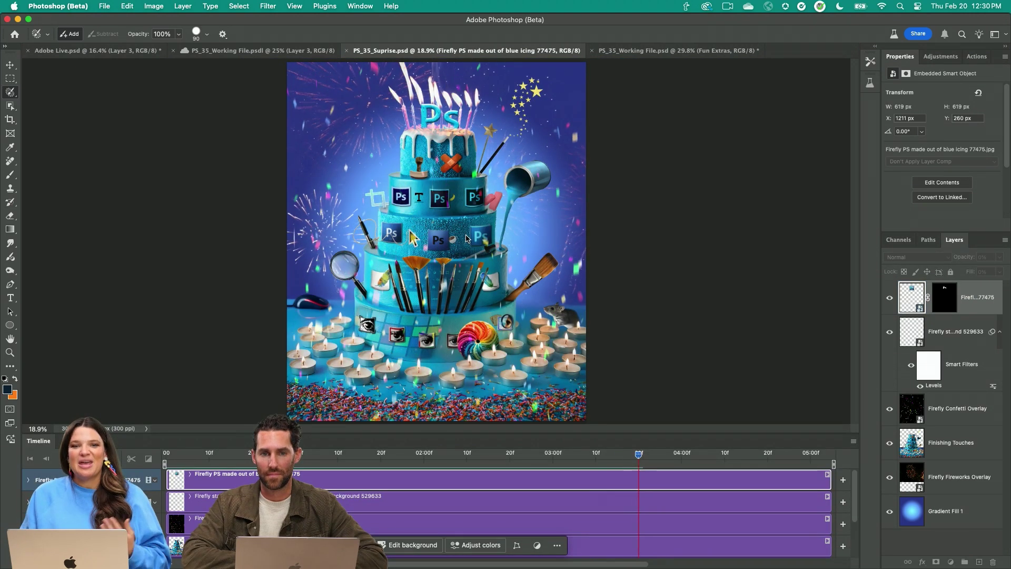